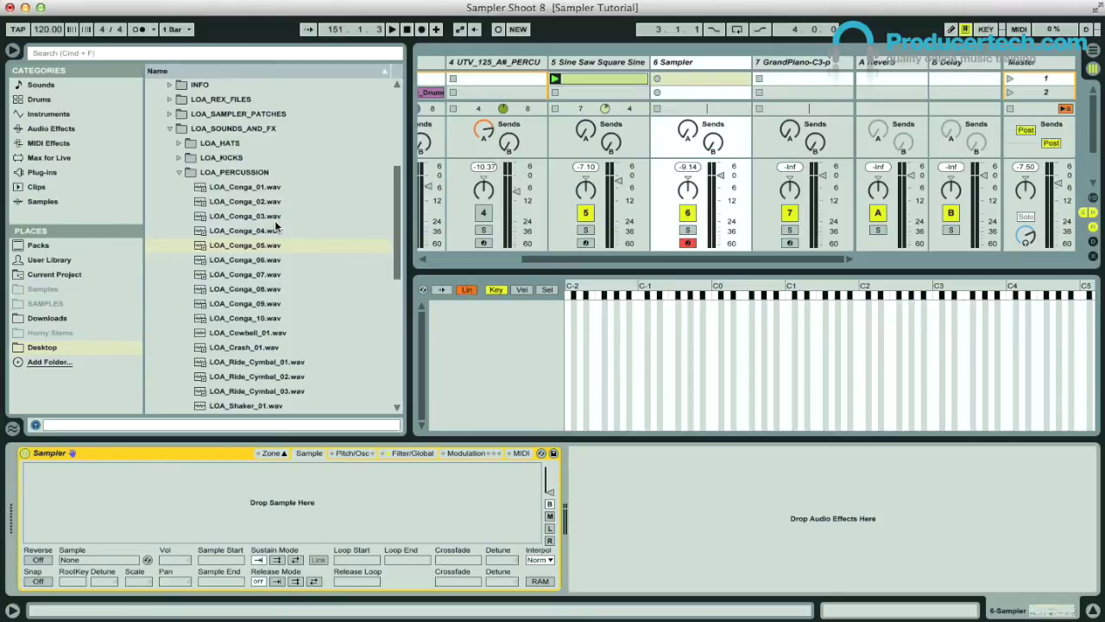
Step: Preview the conga samples and load LOA_Conga_03.wav, LOA_Conga_04.wav and LOA_Conga_05.wav into the Sampler's zone list as three layers
click(238, 220)
click(245, 231)
click(227, 247)
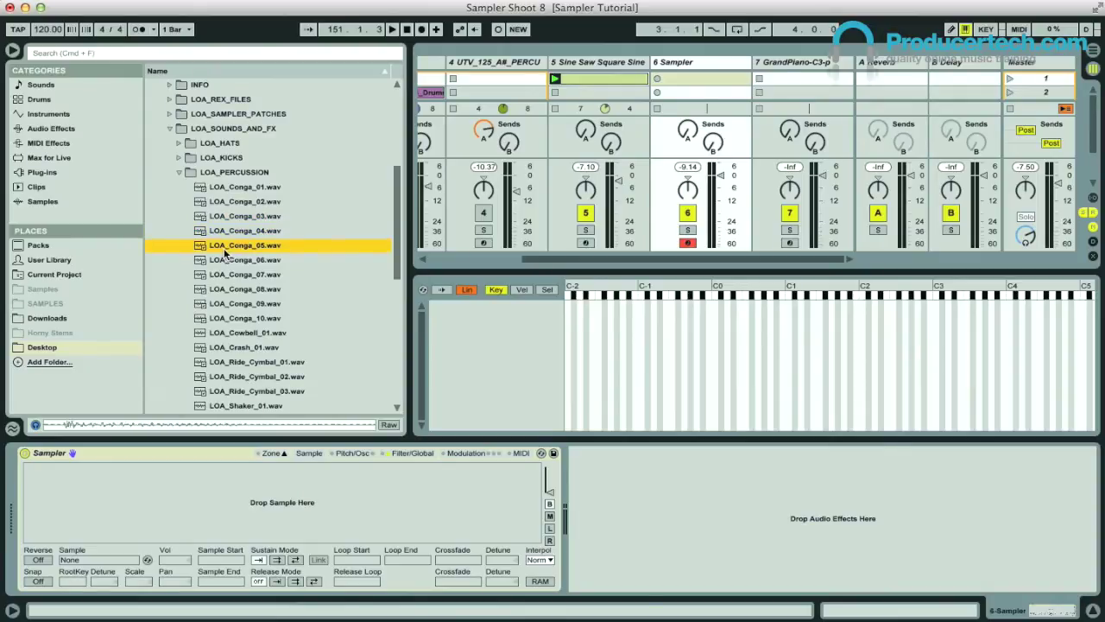
drag(237, 216, 510, 316)
drag(233, 234, 505, 334)
drag(259, 245, 513, 351)
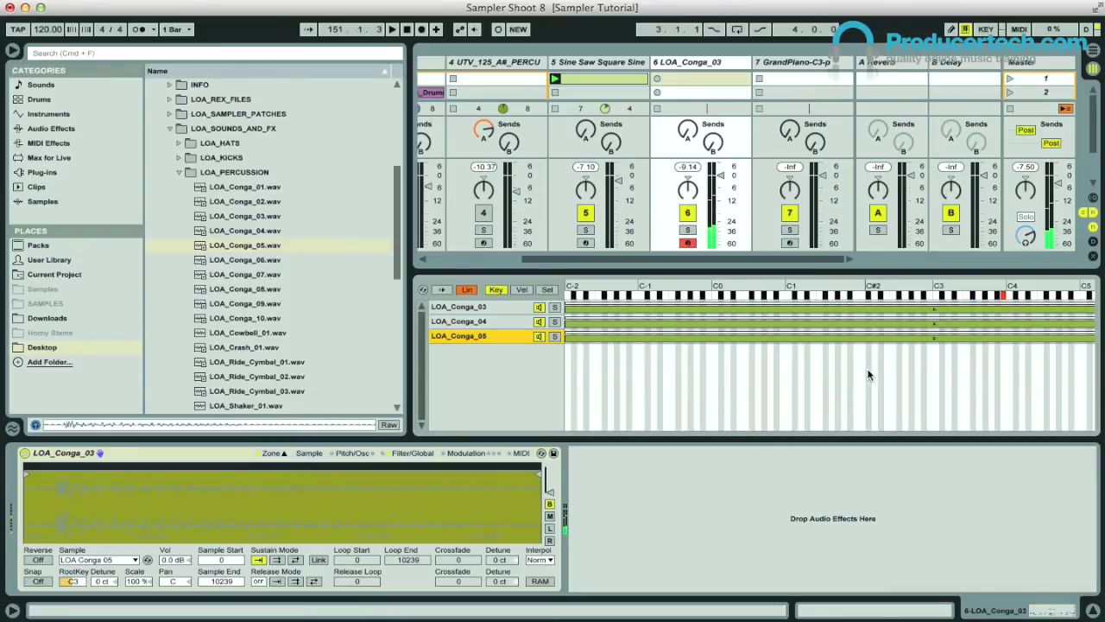
Step: Audition the three conga layers one at a time by deactivating the others, and reactivate all of them
click(538, 322)
click(538, 309)
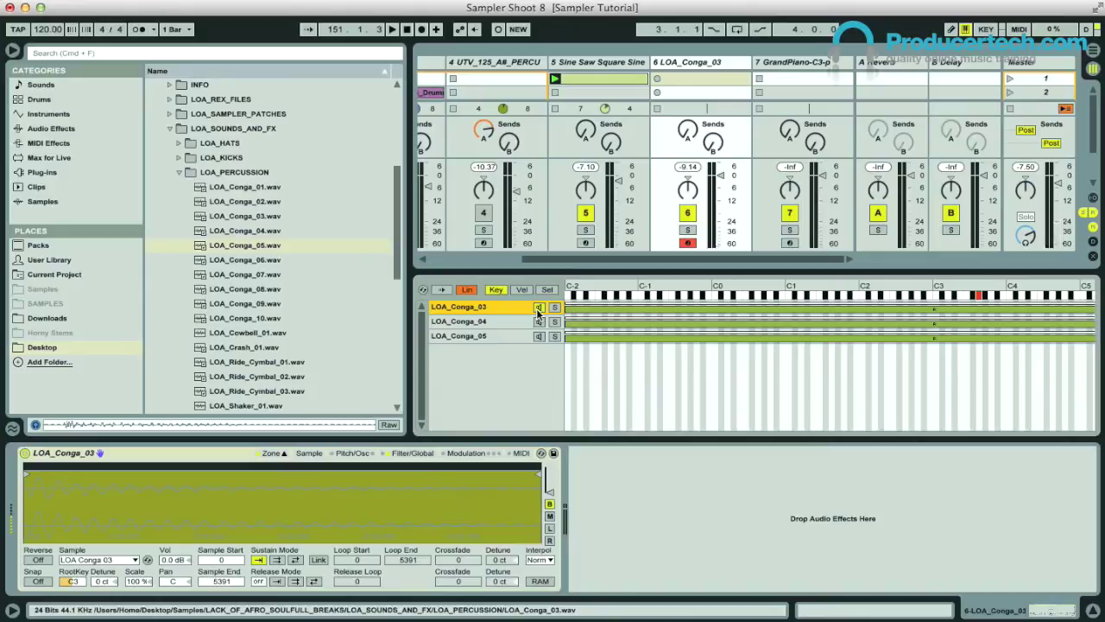
click(537, 337)
click(540, 323)
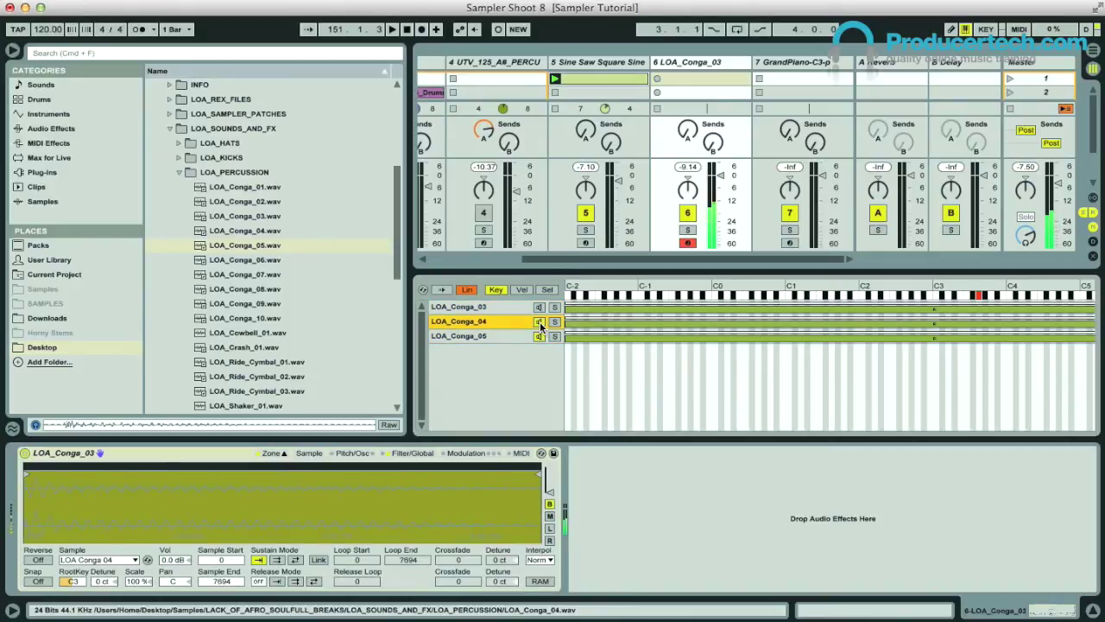
click(539, 309)
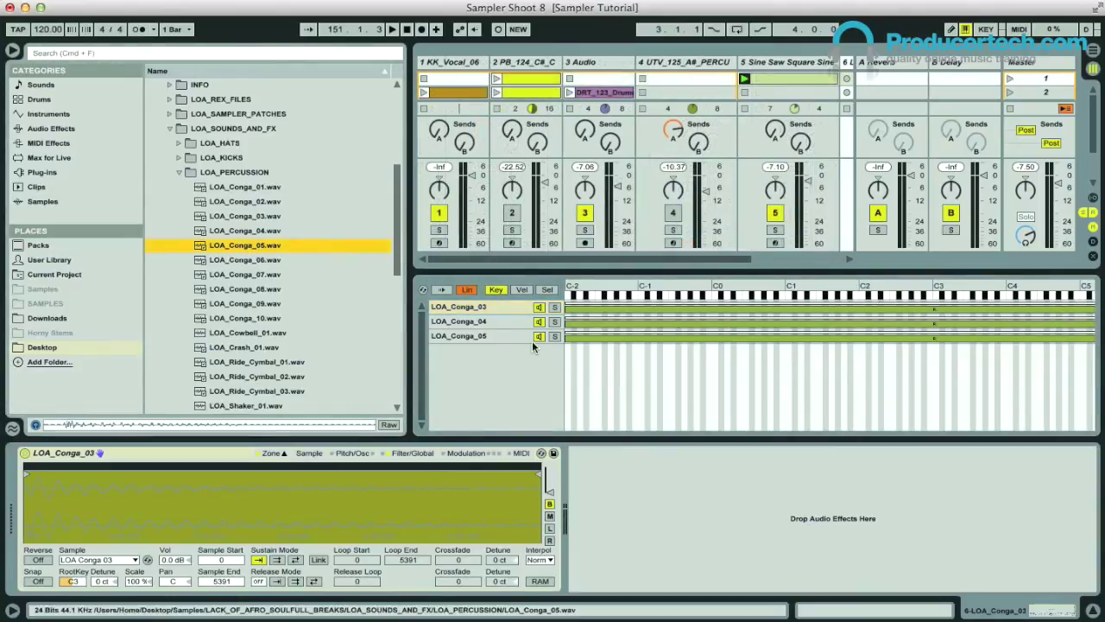
Step: Display the layers' velocity zones across the full 1–127 range at Small zoom with the browser hidden
click(521, 289)
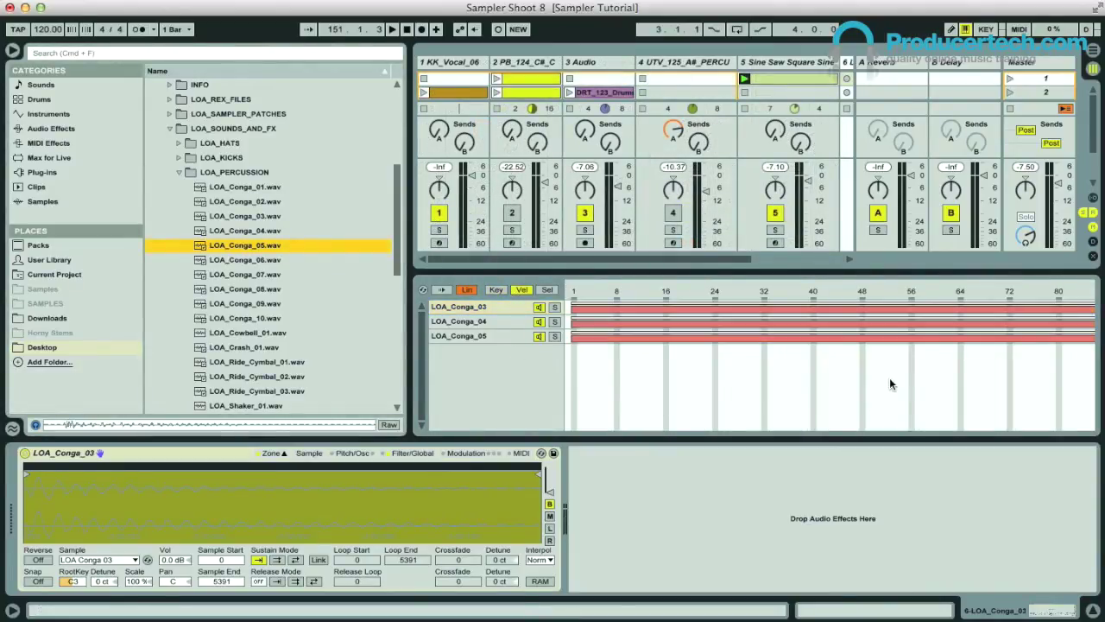
right_click(794, 296)
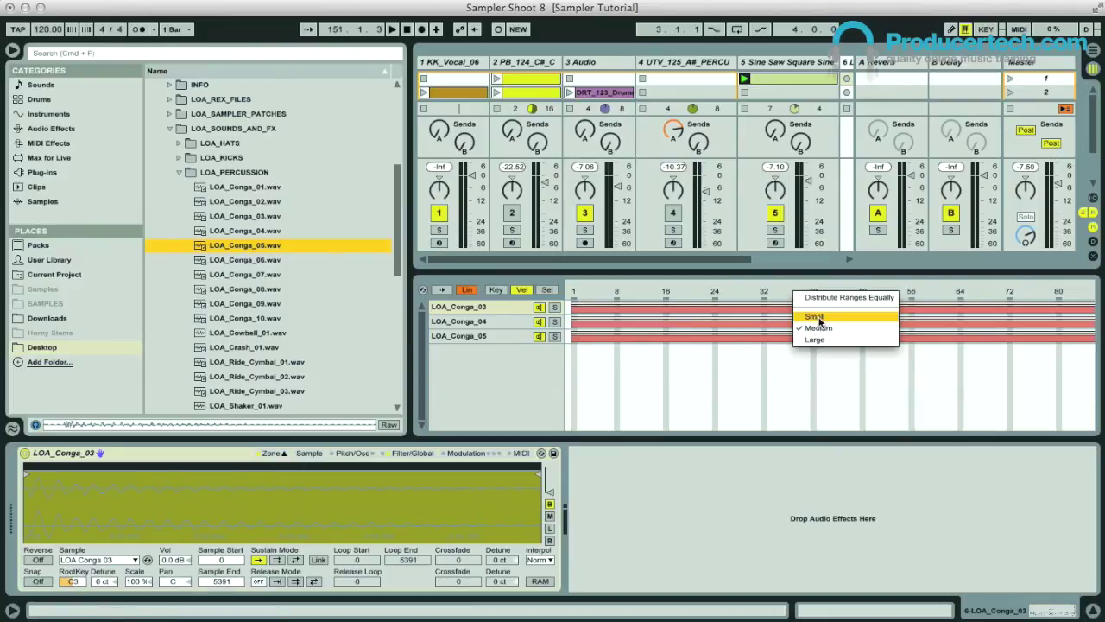
click(816, 317)
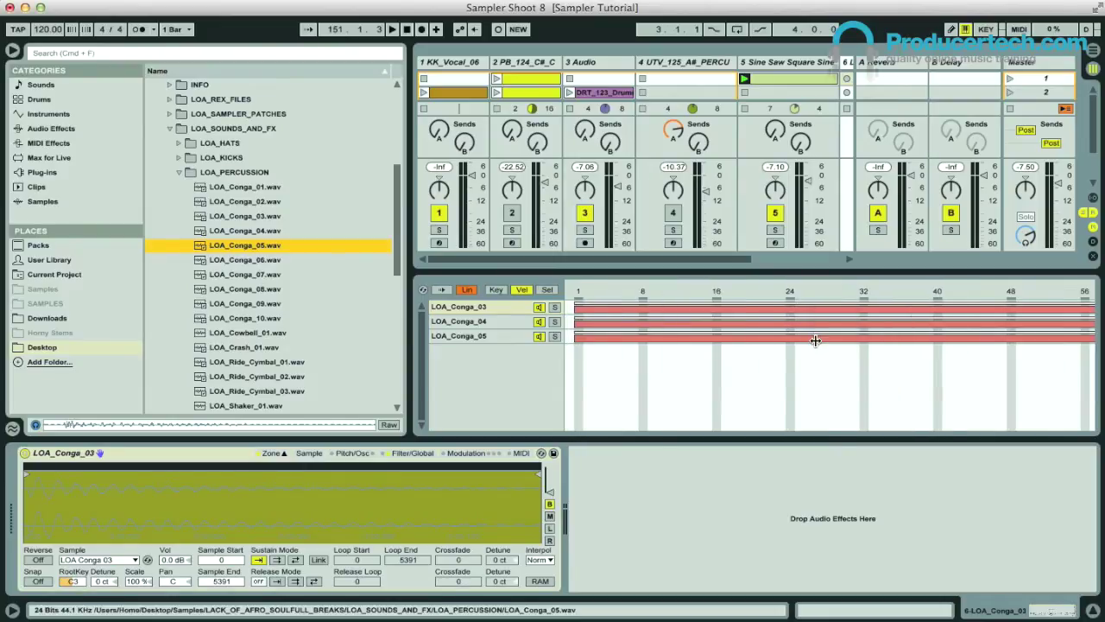
click(15, 51)
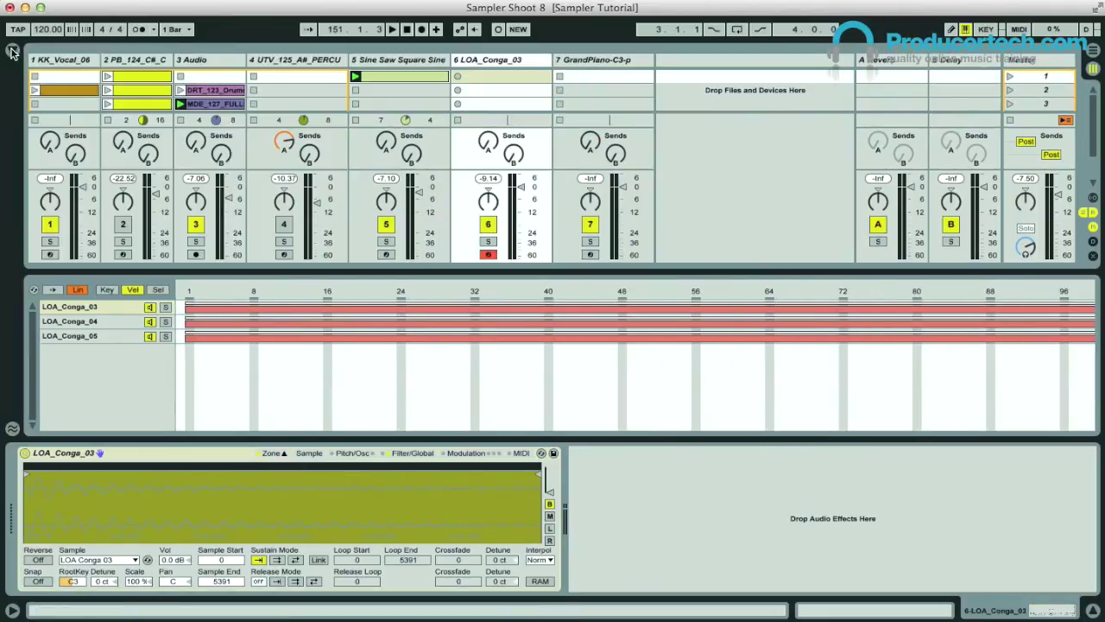
right_click(660, 294)
click(693, 327)
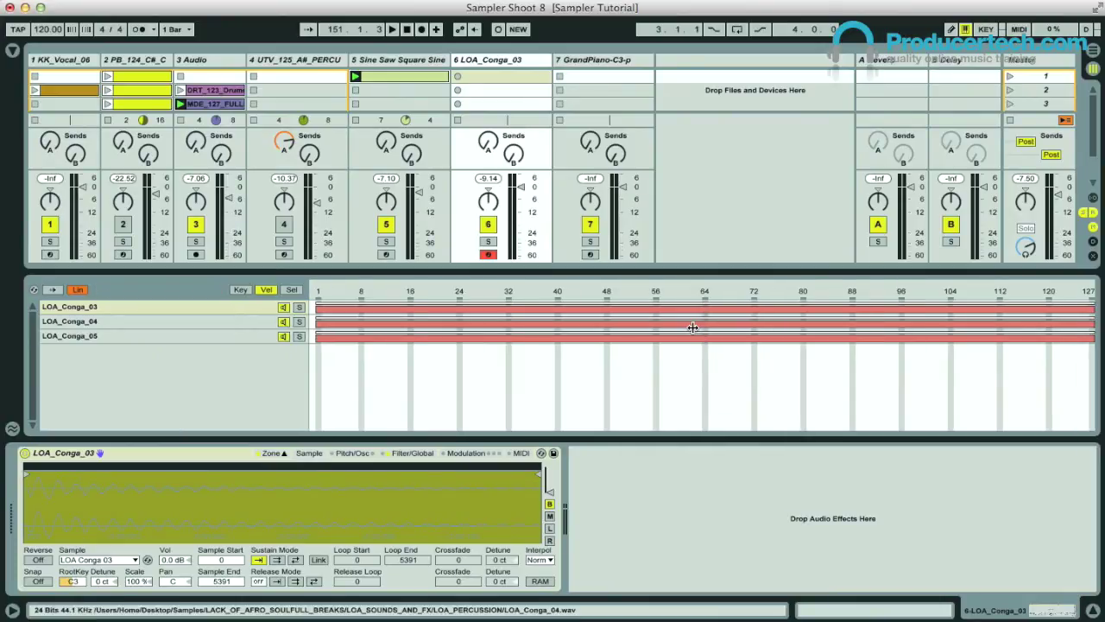
Step: Set the lower velocity limit of LOA_Conga_04 to about 39 and that of LOA_Conga_05 to about 93
click(596, 328)
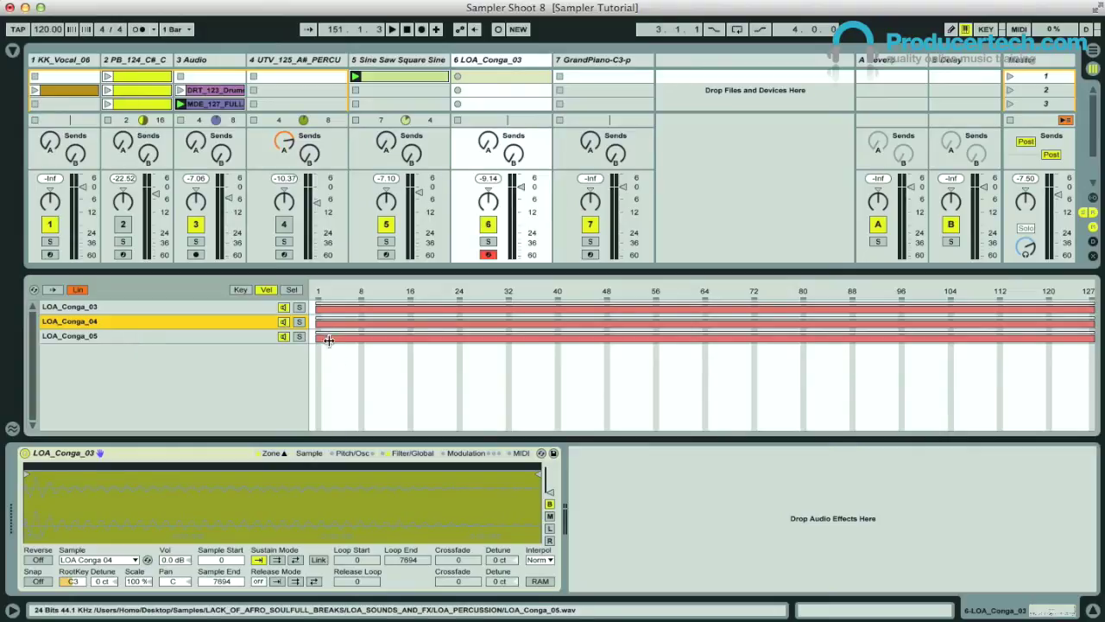
drag(319, 321, 550, 322)
drag(319, 337, 881, 339)
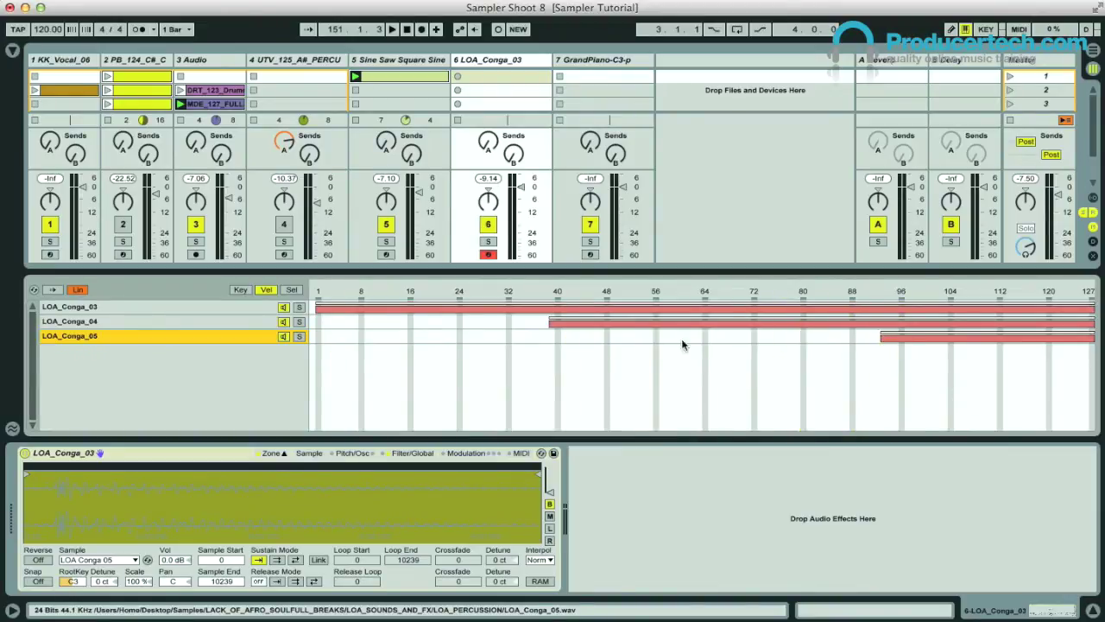
Step: Crossfade the velocity zones: fade LOA_Conga_03 out from about 82, fade LOA_Conga_04 and LOA_Conga_05 in, and extend LOA_Conga_04 down to about 32
drag(561, 316, 803, 320)
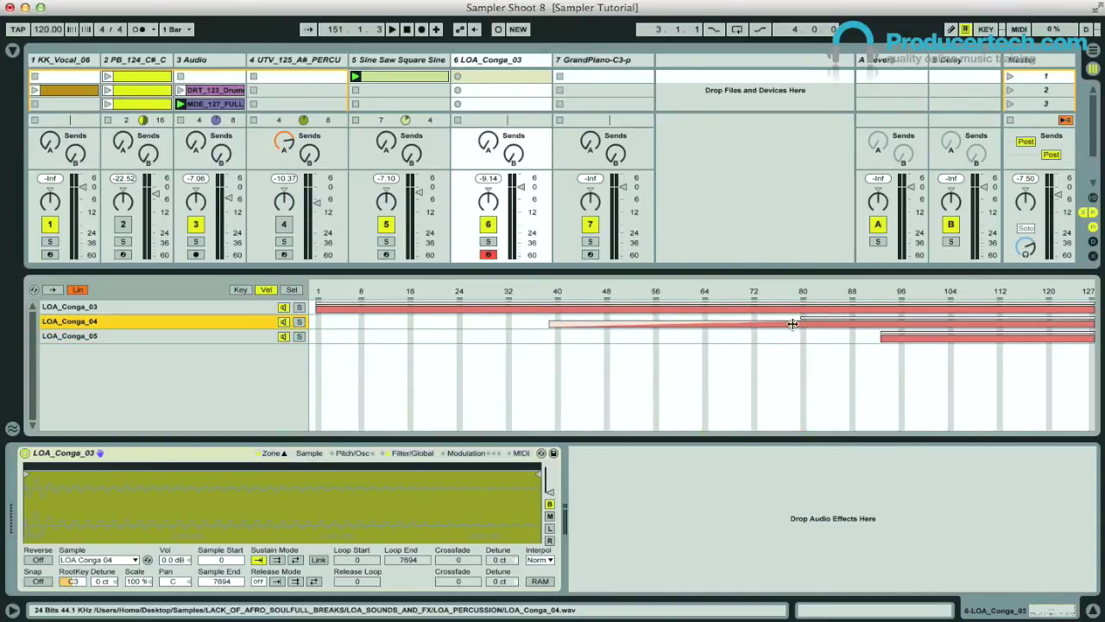
mouse_move(1093, 303)
mouse_down()
mouse_move(809, 304)
mouse_move(818, 305)
mouse_up()
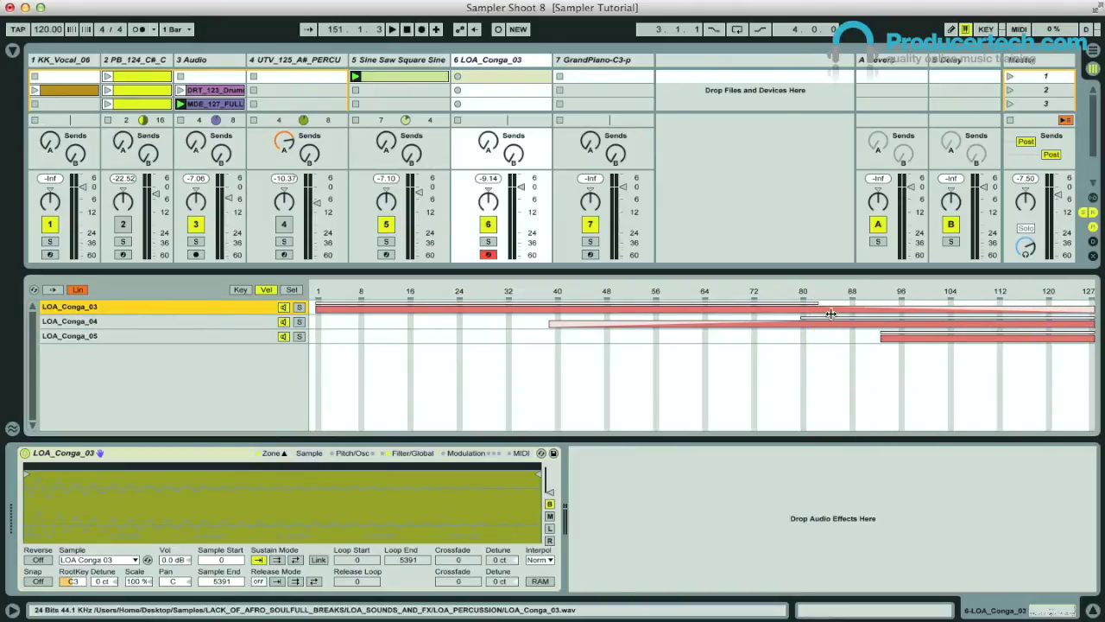
mouse_move(882, 336)
mouse_down()
mouse_move(1062, 333)
mouse_move(1053, 333)
mouse_up()
drag(553, 325, 512, 326)
mouse_move(790, 319)
mouse_down()
mouse_move(1095, 325)
mouse_move(982, 319)
mouse_up()
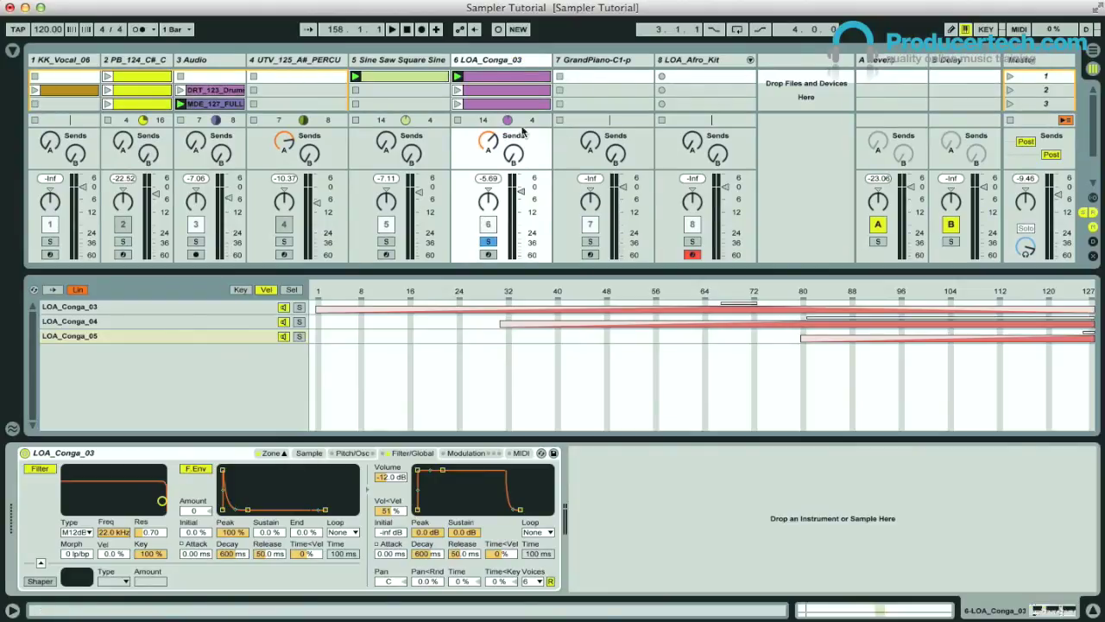
Step: Play the first clip on the LOA_Conga_03 track and compare each conga layer in isolation before reactivating all three
click(457, 77)
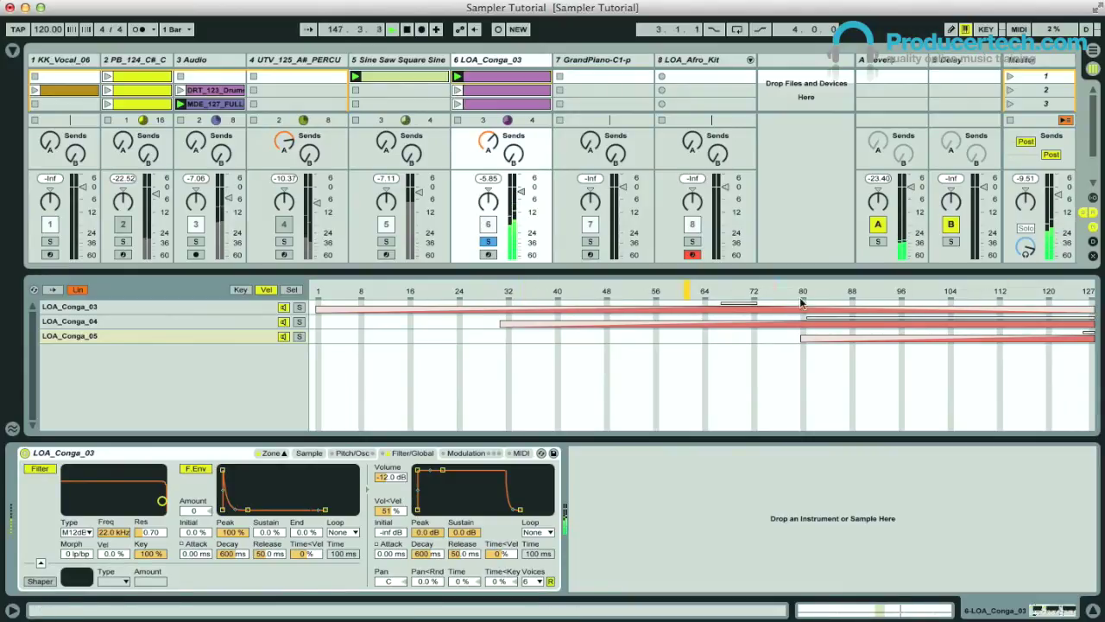
click(275, 336)
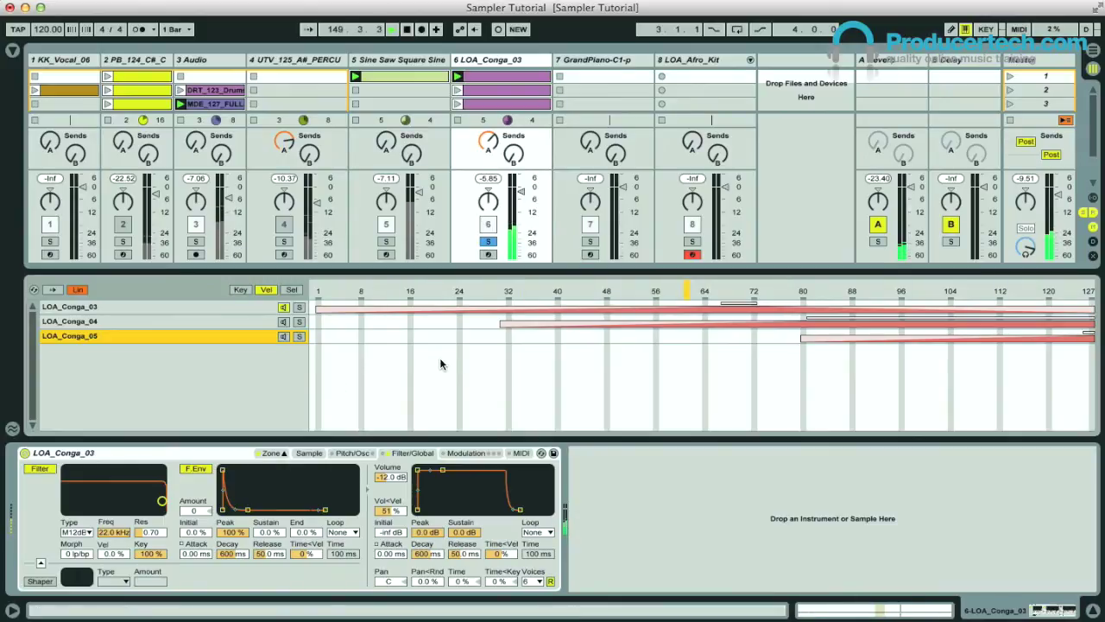
click(284, 336)
key(Up)
key(Up)
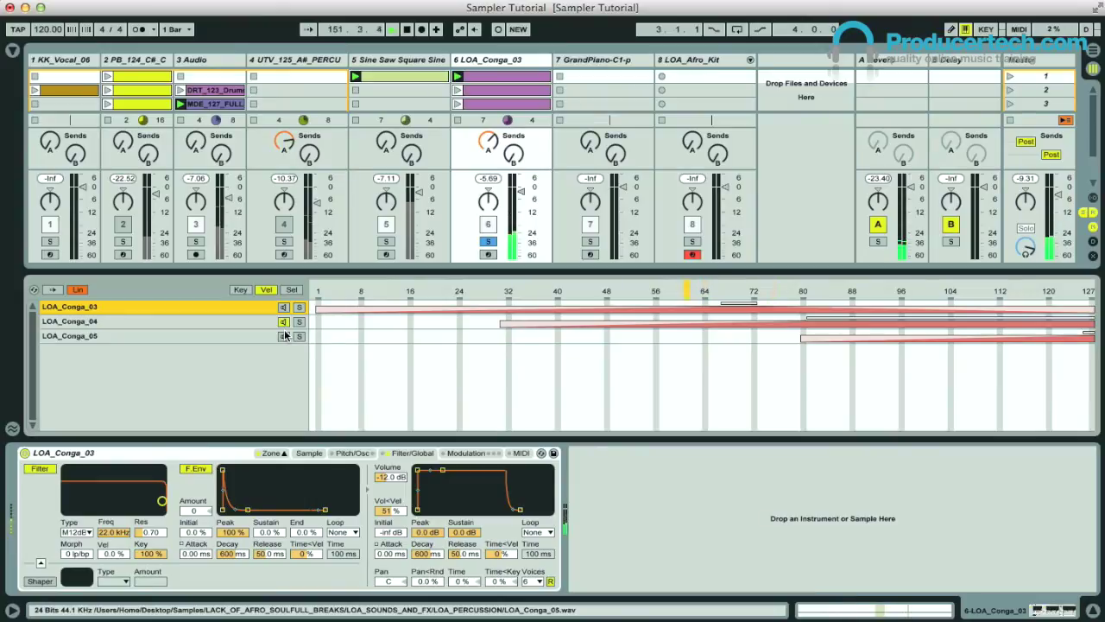
click(284, 336)
click(284, 323)
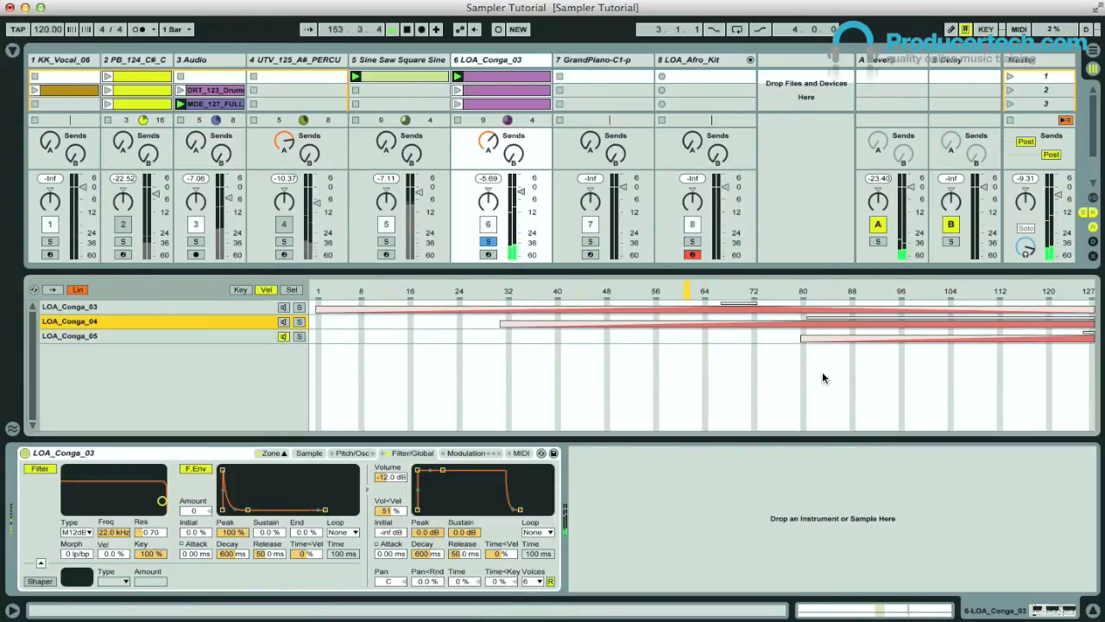
click(274, 306)
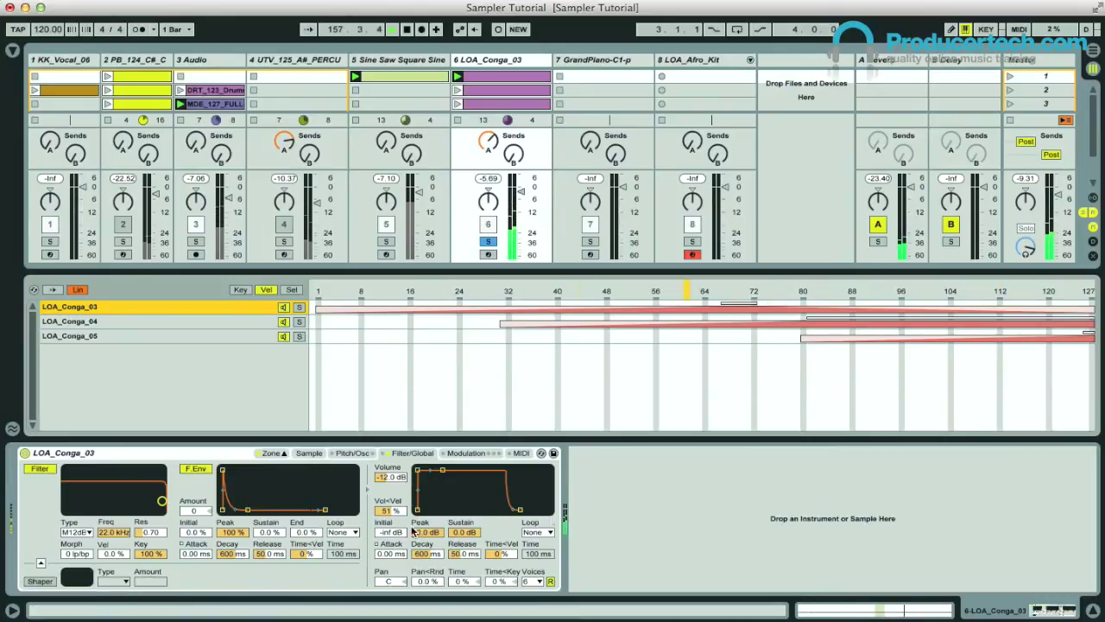
Step: Lower the Sampler's Vol<Vel amount to about 16% and raise it again to compare the velocity response
click(389, 512)
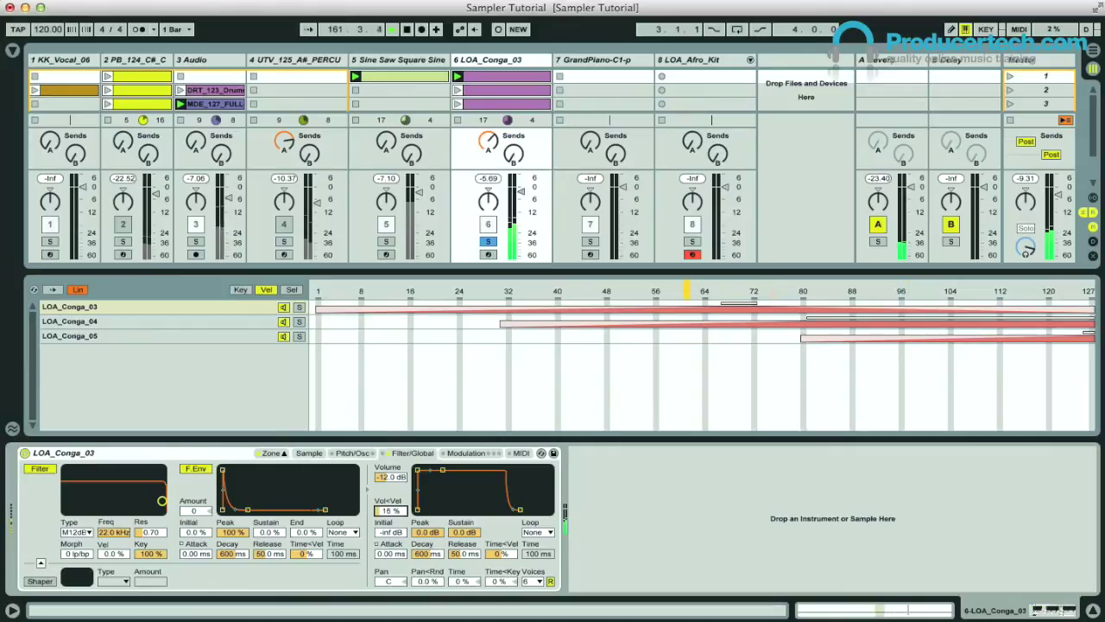
drag(390, 510, 389, 502)
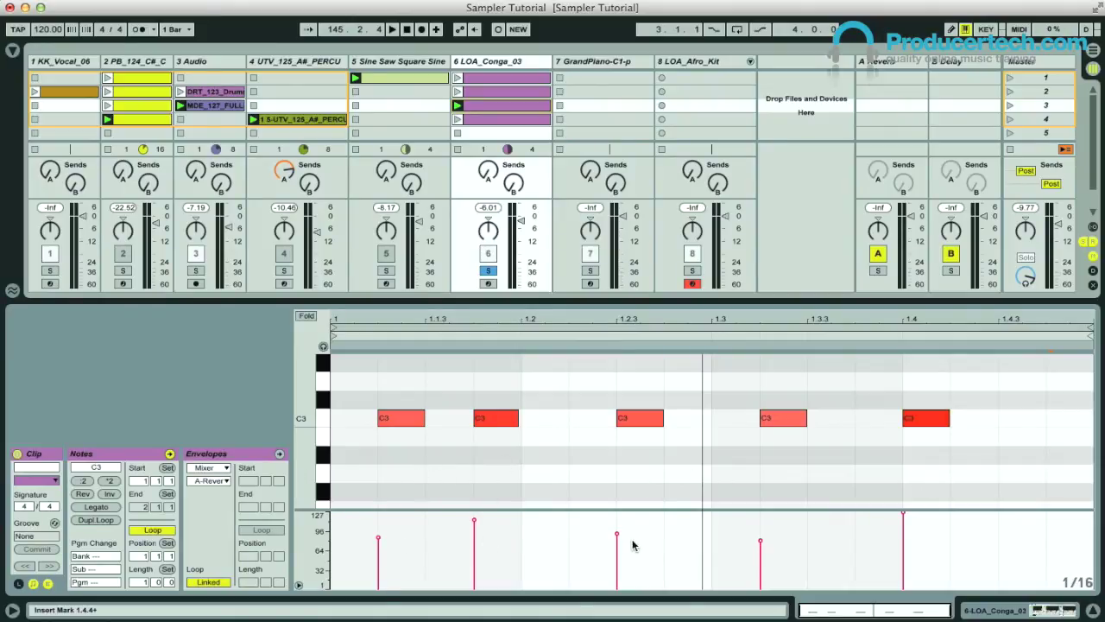
Step: Play the sparse conga clip, open the second clip's notes and launch that clip on the LOA_Conga_03 track
key(space)
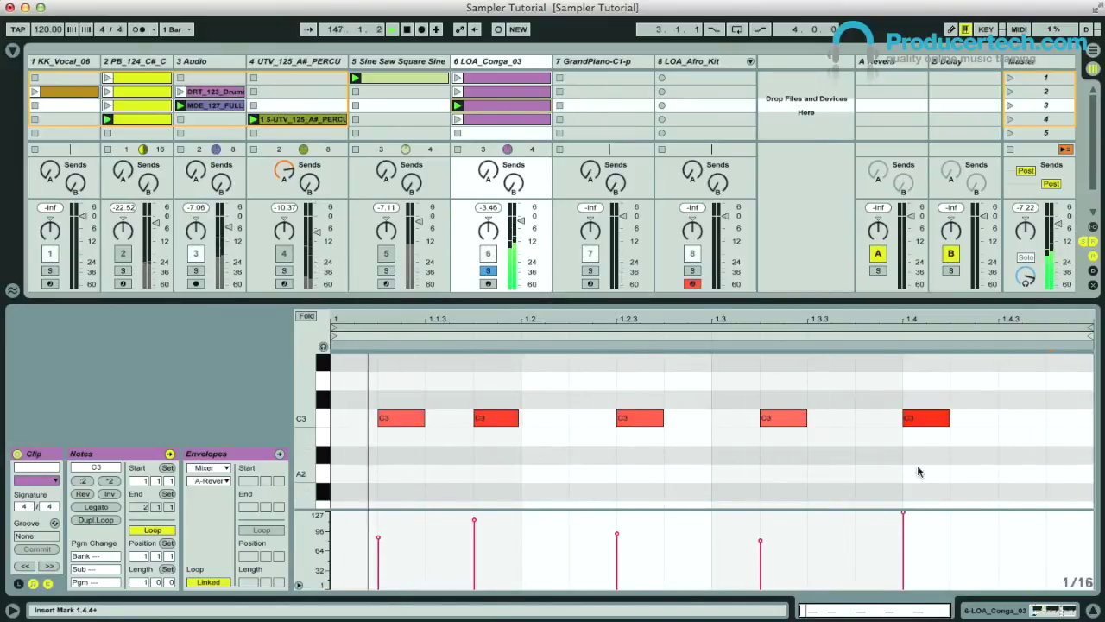
click(483, 92)
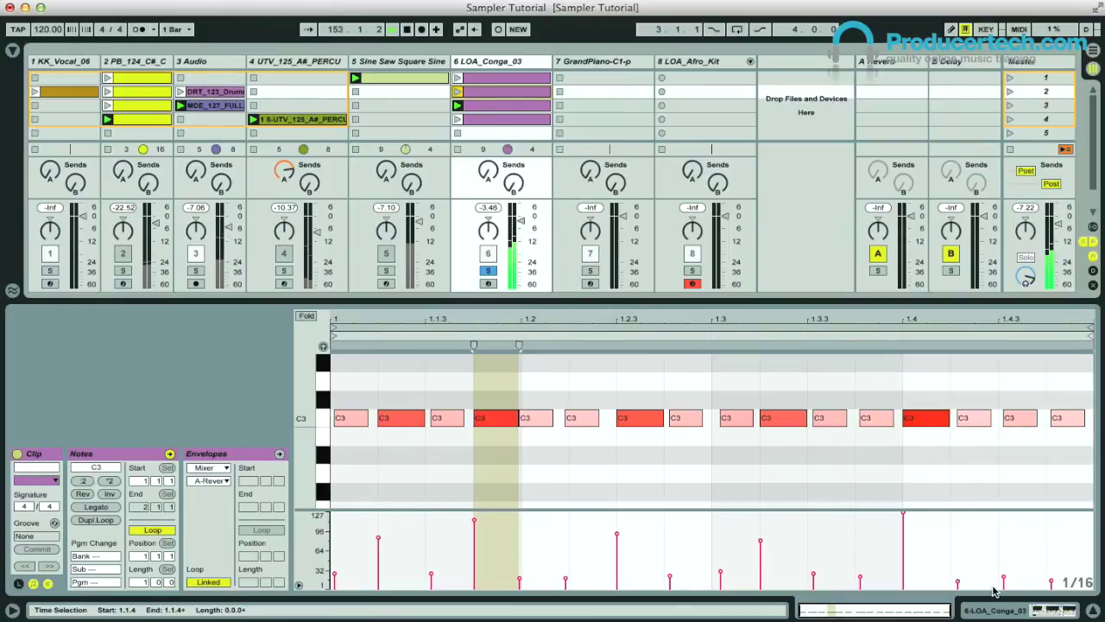
click(457, 91)
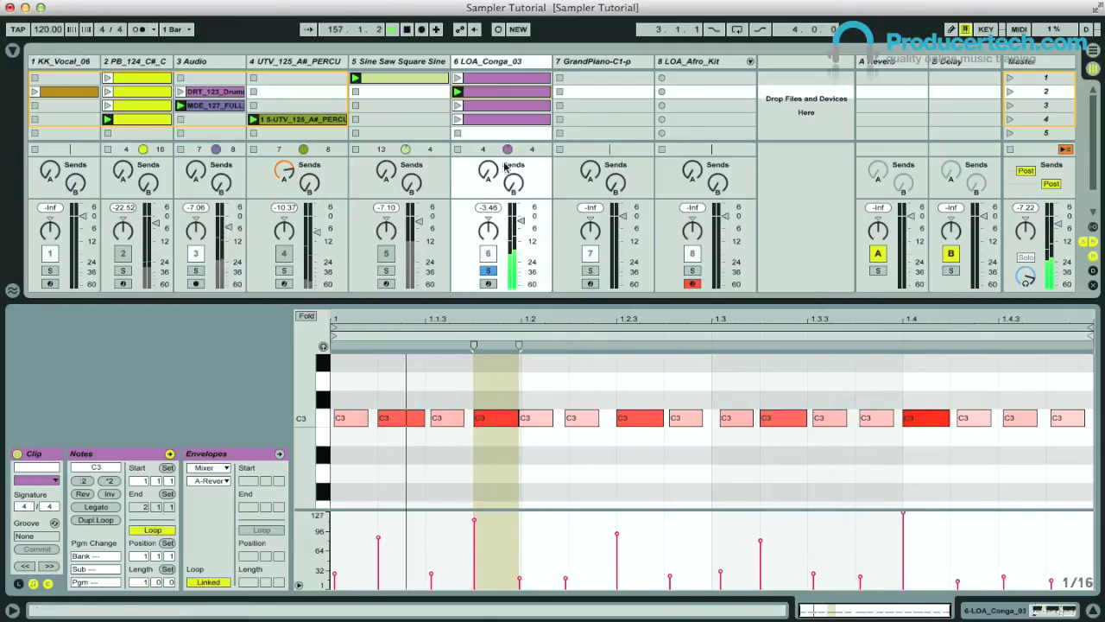
Step: Raise the LOA_Conga_03 track's reverb send to about -11.7 dB, and bring in the other tracks by unsoloing it and activating track 5
drag(488, 176, 488, 148)
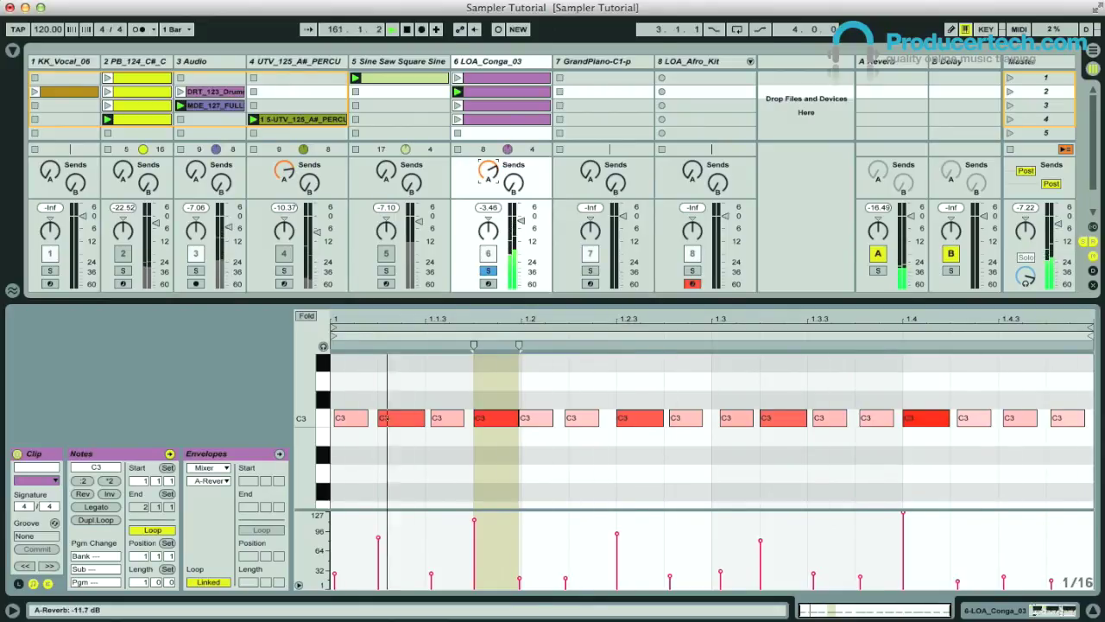
click(489, 273)
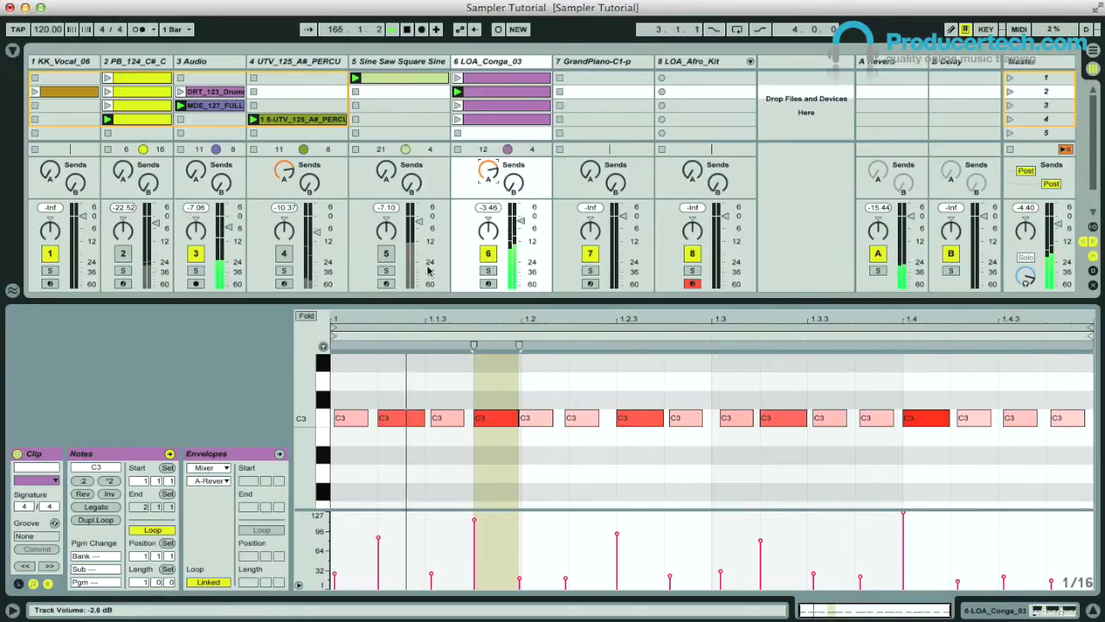
click(386, 255)
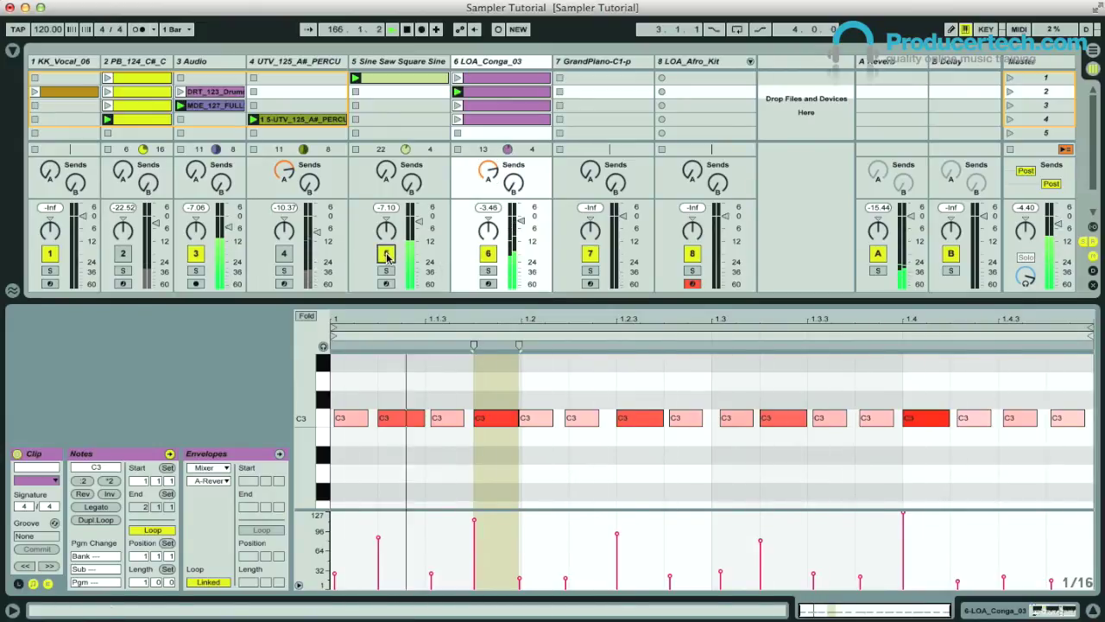